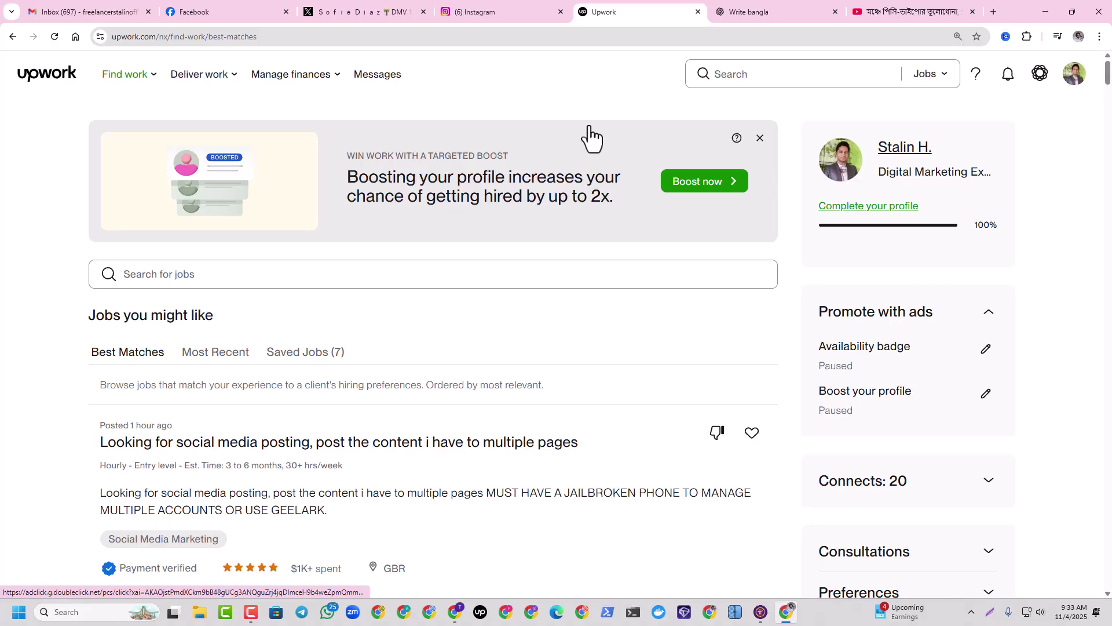
Scroll down and back up through the Best Matches job feed
{"action": "scroll", "coordinate": [603, 252], "scroll_direction": "down", "scroll_amount": 5}
{"action": "scroll", "coordinate": [604, 253], "scroll_direction": "up", "scroll_amount": 5}
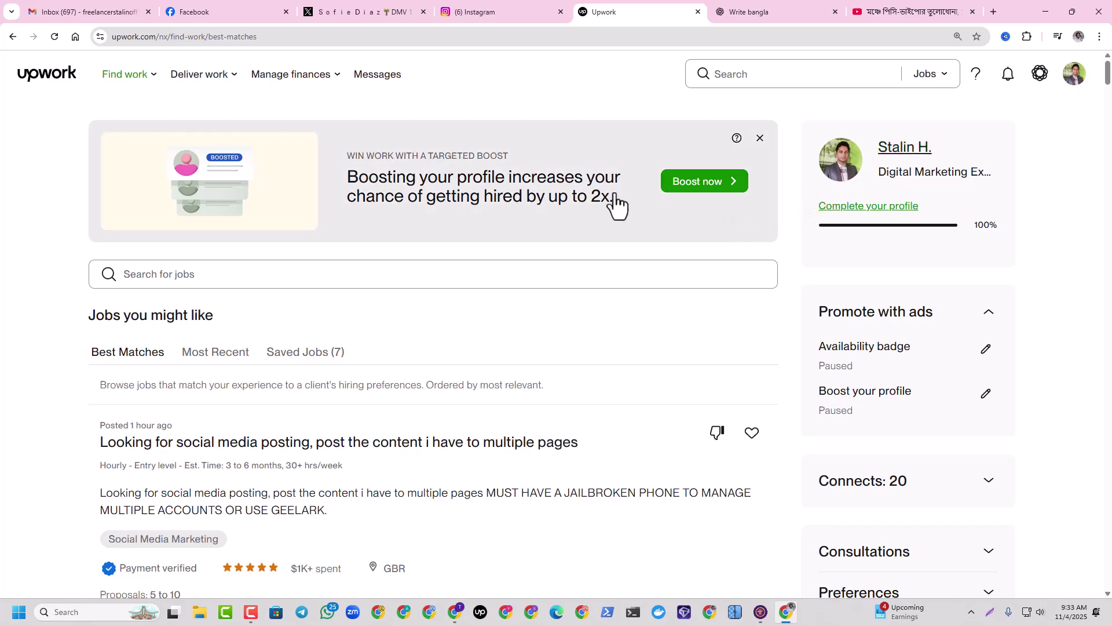
Open the Financial overview page showing $51.00 available, then return to the Manage finances menu
{"action": "mouse_move", "coordinate": [323, 85]}
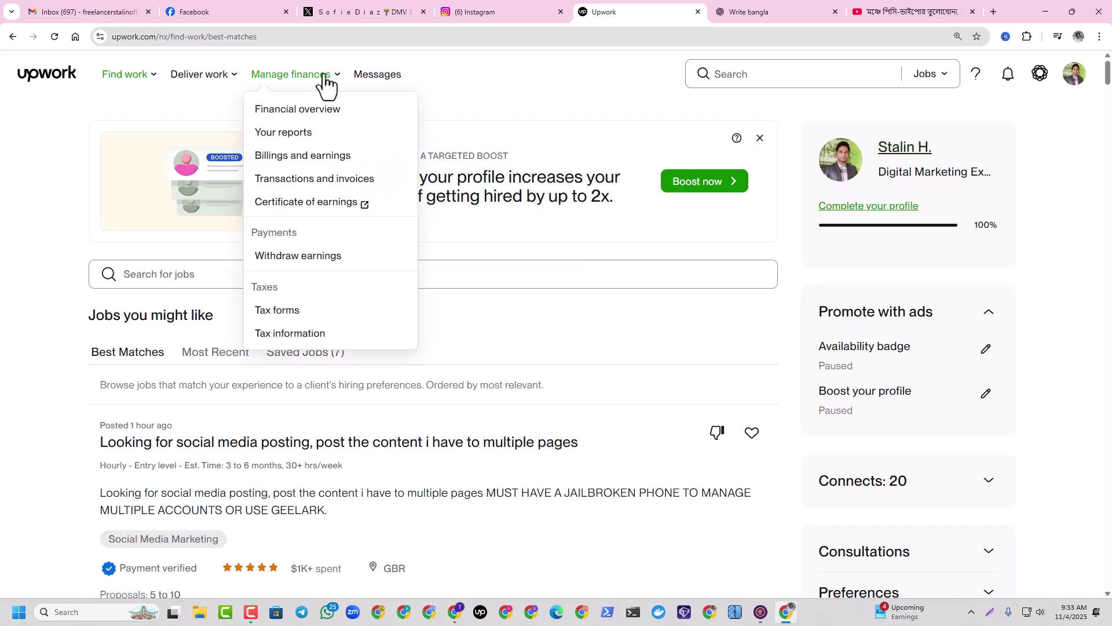
{"action": "left_click", "coordinate": [307, 119]}
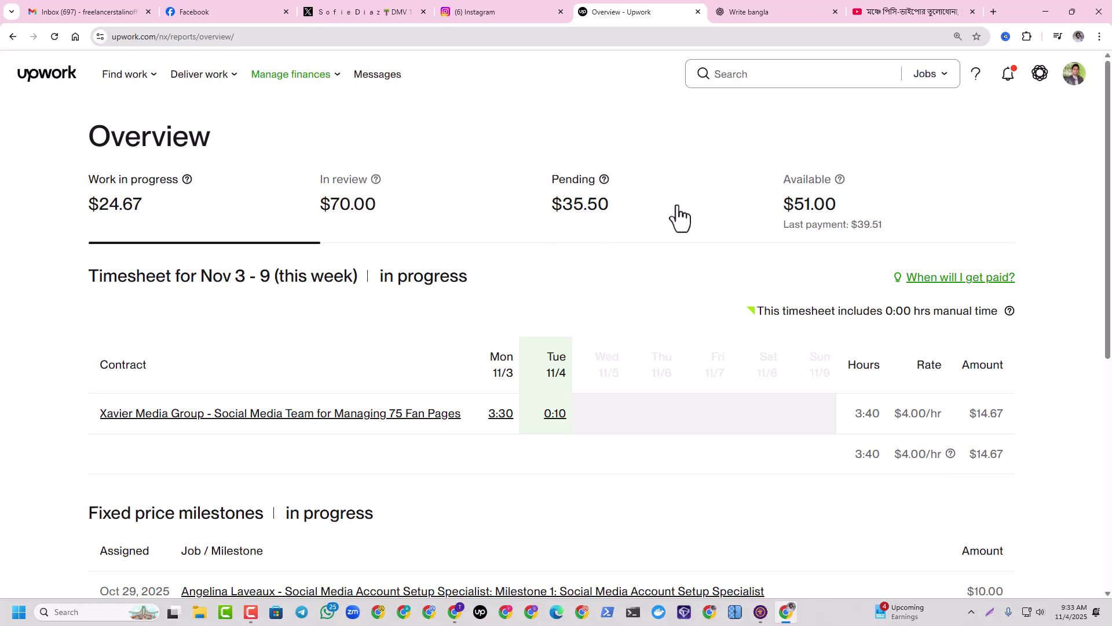
{"action": "mouse_move", "coordinate": [336, 78]}
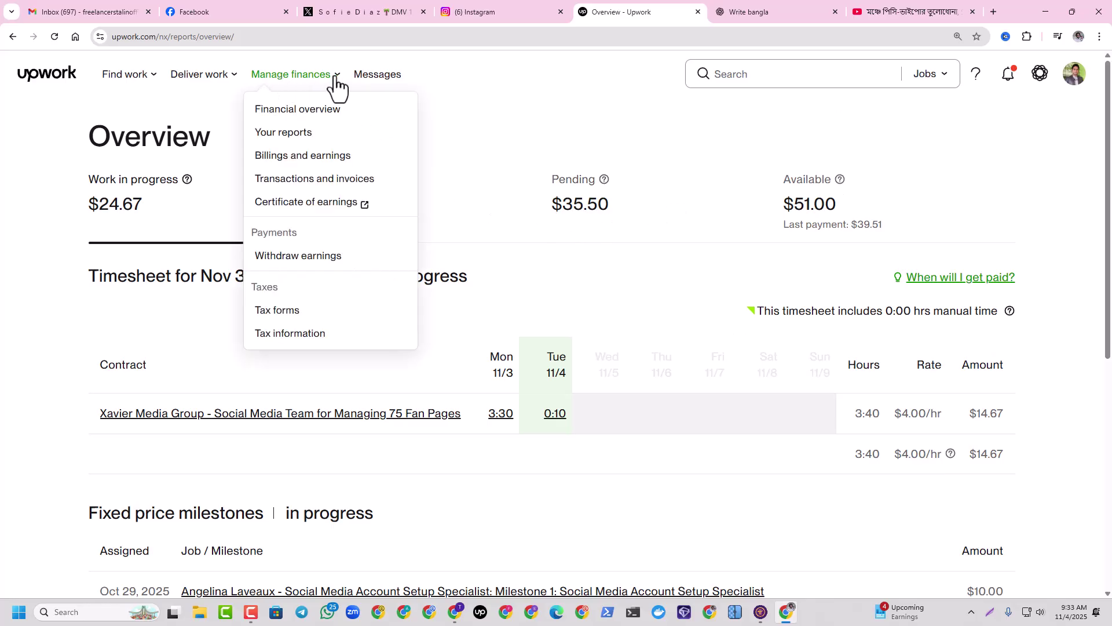
Go to Withdraw earnings and preview the accounts listed in Get paid now
{"action": "left_click", "coordinate": [279, 262]}
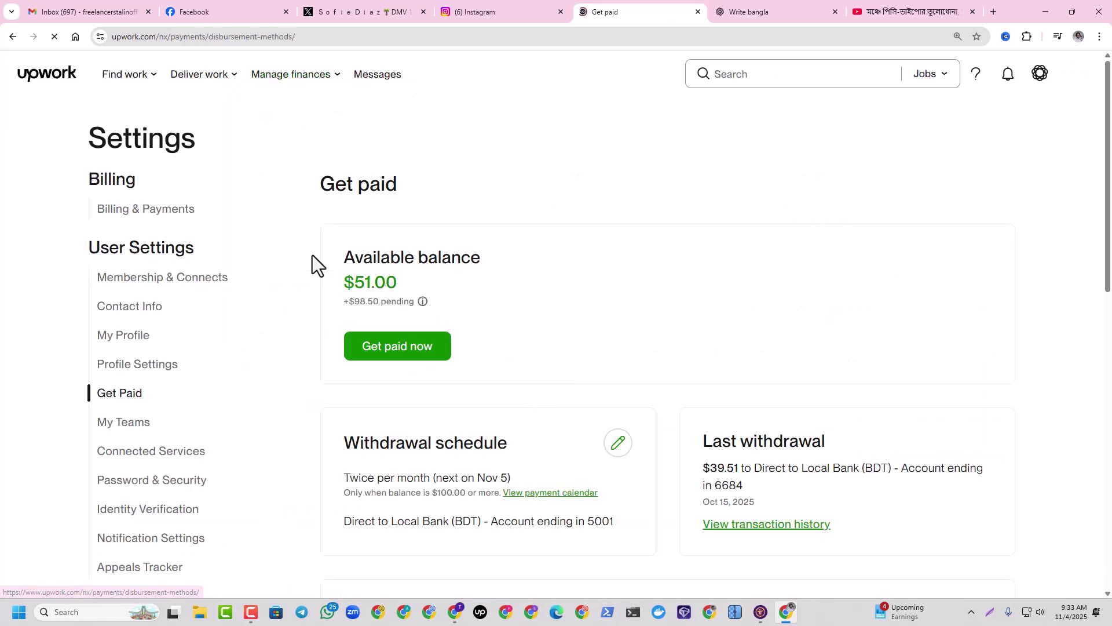
{"action": "left_click", "coordinate": [404, 351]}
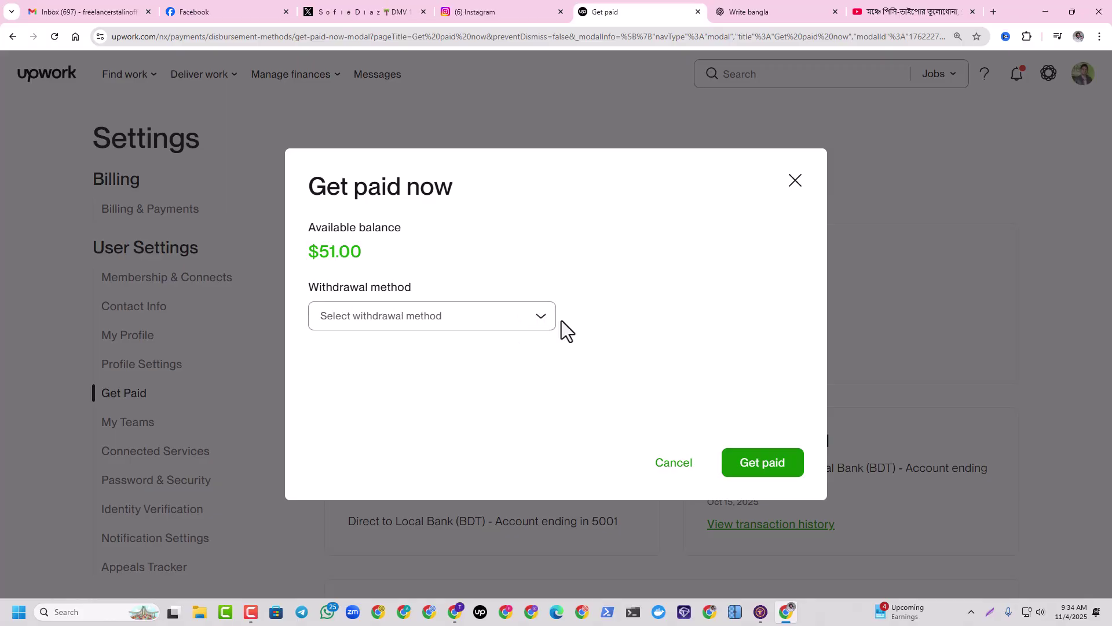
{"action": "left_click", "coordinate": [534, 332]}
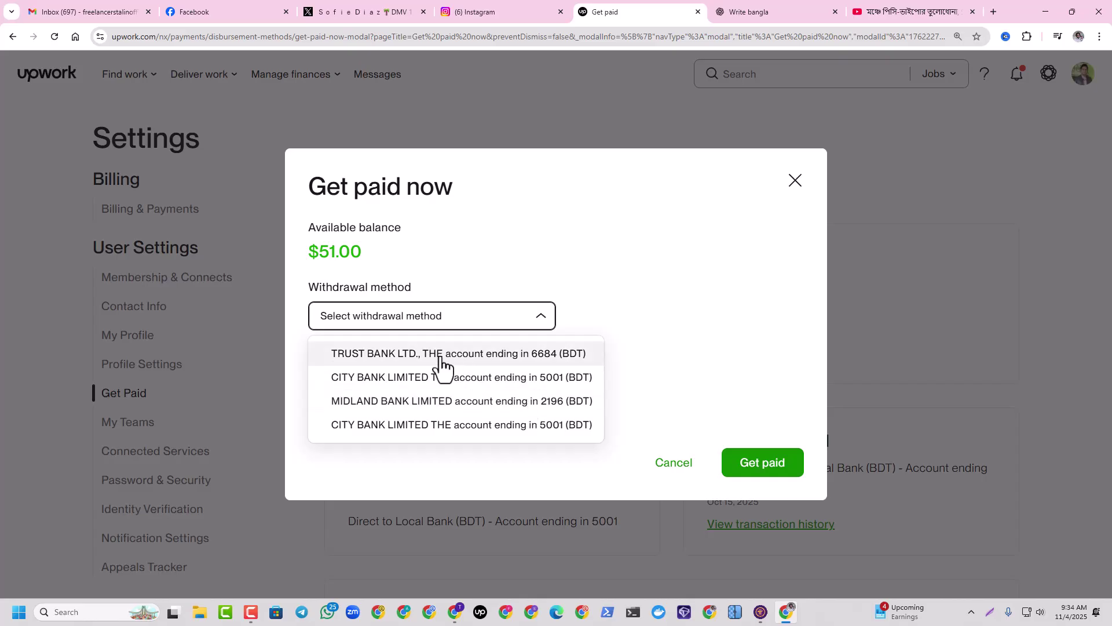
Close the withdrawal dialog without withdrawing and scroll to the Withdrawal methods list
{"action": "left_click", "coordinate": [796, 182]}
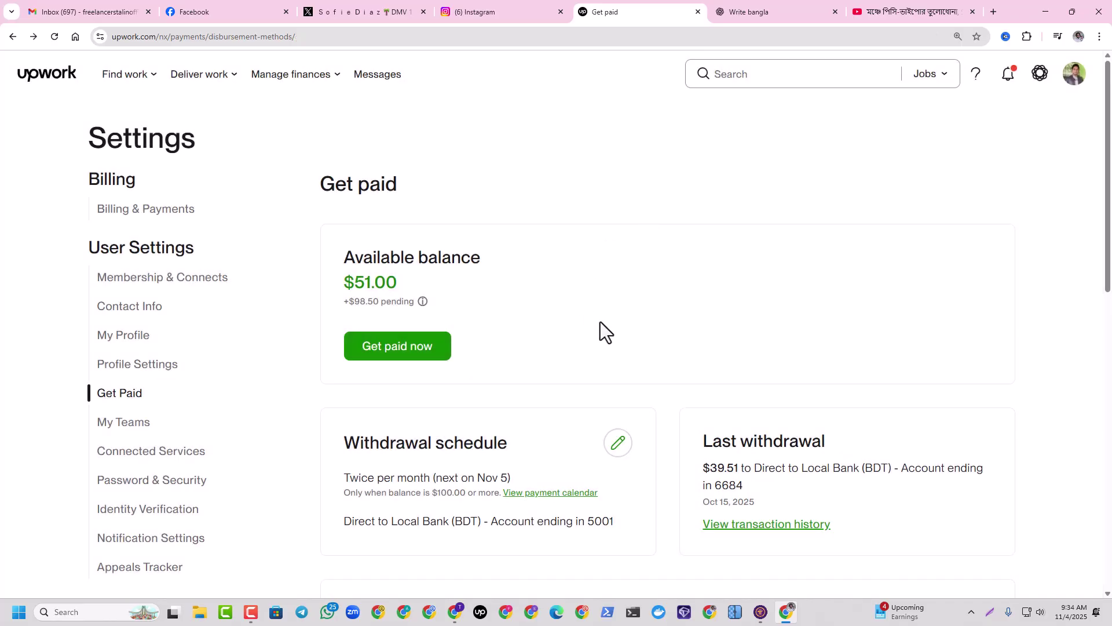
{"action": "scroll", "coordinate": [627, 392], "scroll_direction": "down", "scroll_amount": 3}
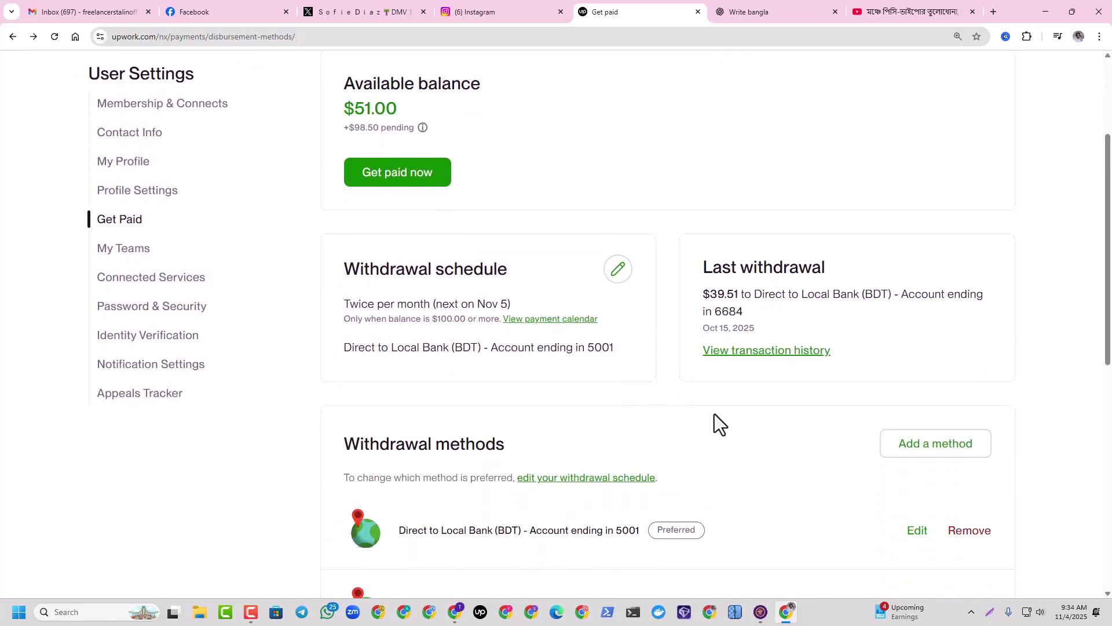
{"action": "left_click_drag", "start_coordinate": [380, 446], "coordinate": [640, 448]}
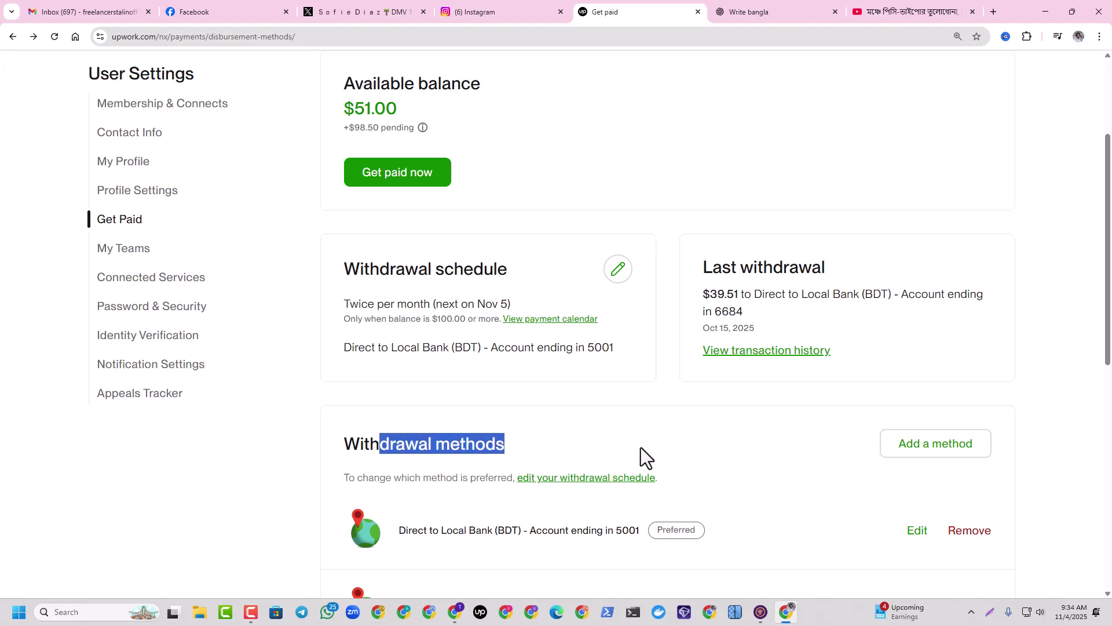
{"action": "left_click", "coordinate": [925, 450]}
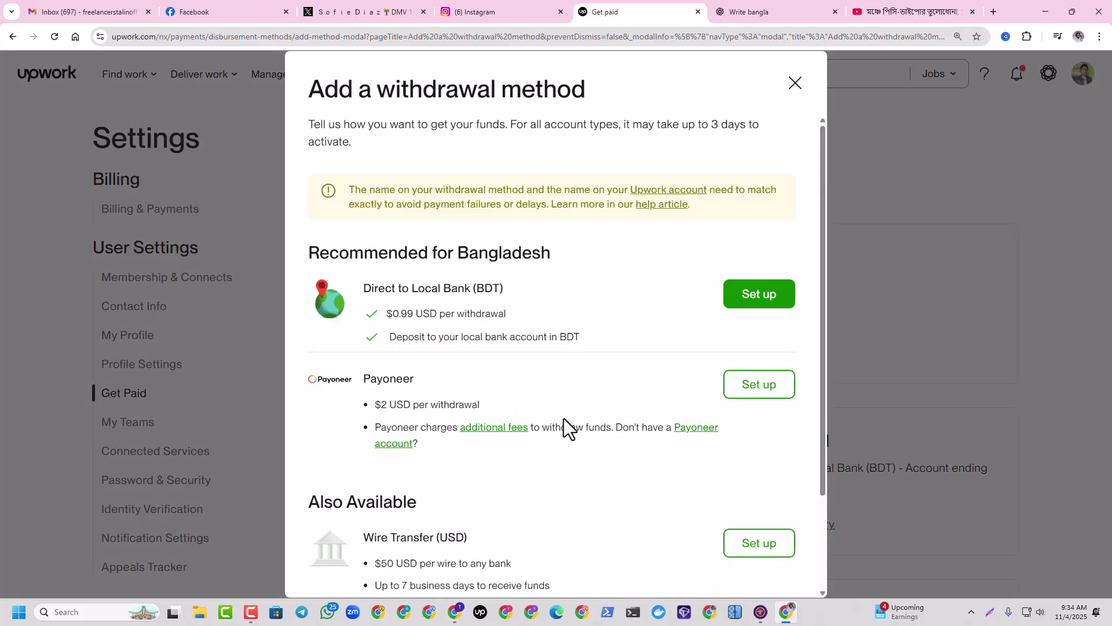
{"action": "scroll", "coordinate": [593, 412], "scroll_direction": "down", "scroll_amount": 1}
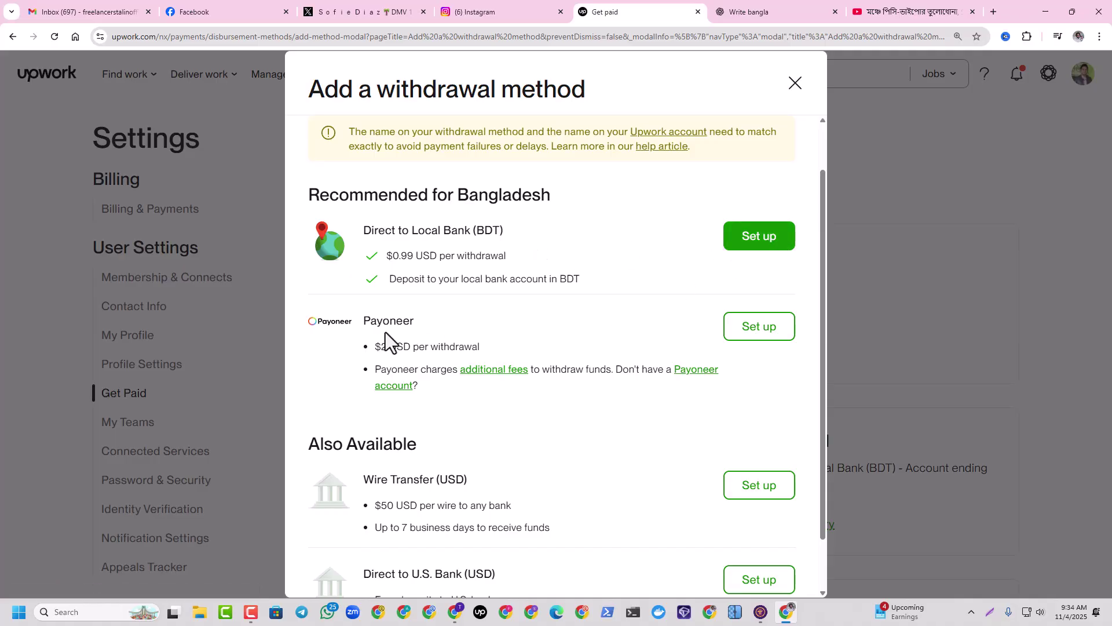
{"action": "scroll", "coordinate": [673, 328], "scroll_direction": "down", "scroll_amount": 1}
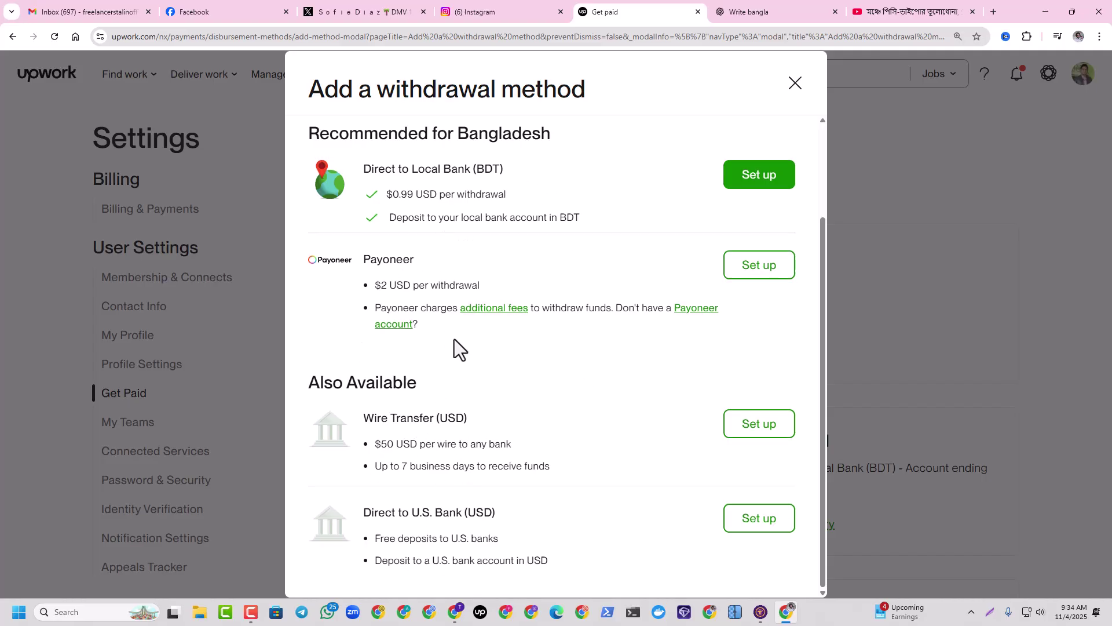
{"action": "left_click_drag", "start_coordinate": [380, 135], "coordinate": [525, 143]}
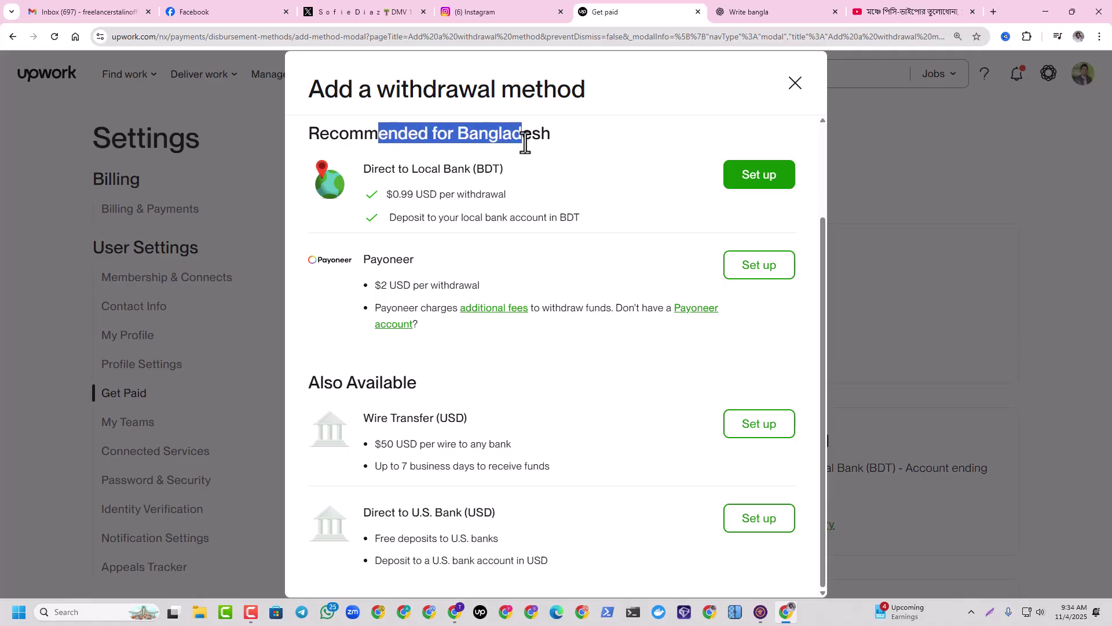
{"action": "left_click", "coordinate": [363, 139]}
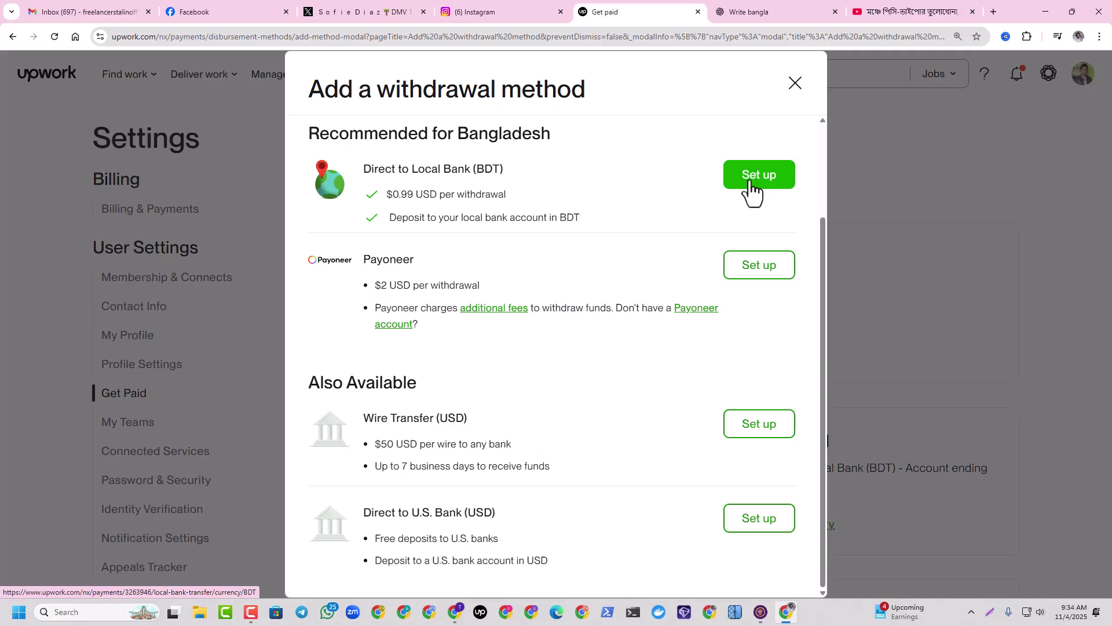
{"action": "left_click", "coordinate": [796, 84]}
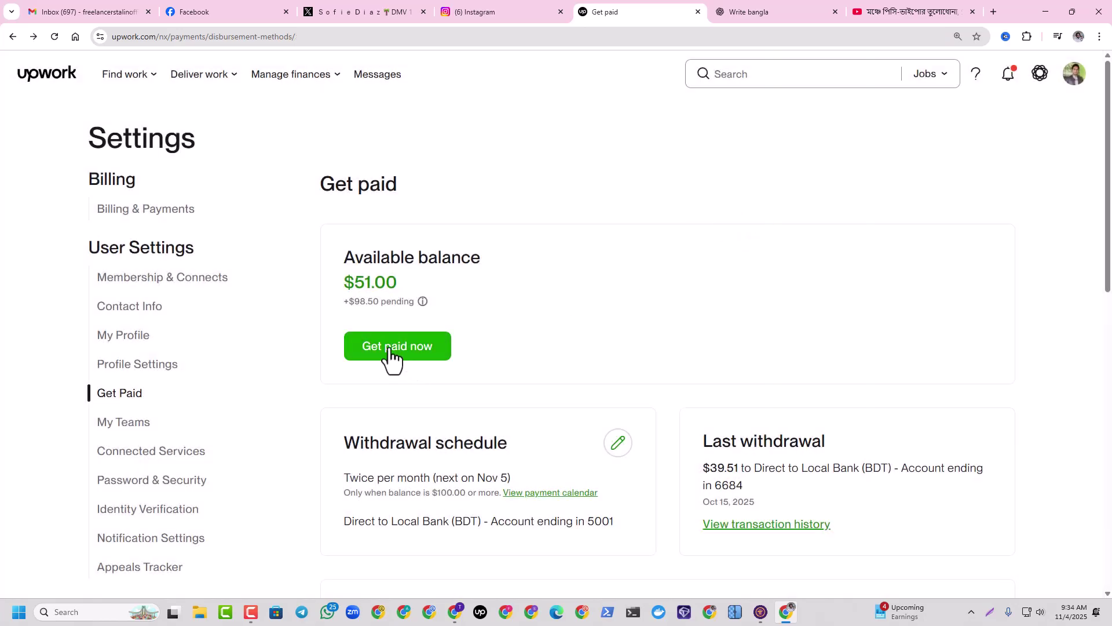
Set Get paid now to withdraw the full $51.00 to Trust Bank, totalling $50.01 after the $0.99 fee
{"action": "left_click", "coordinate": [398, 349]}
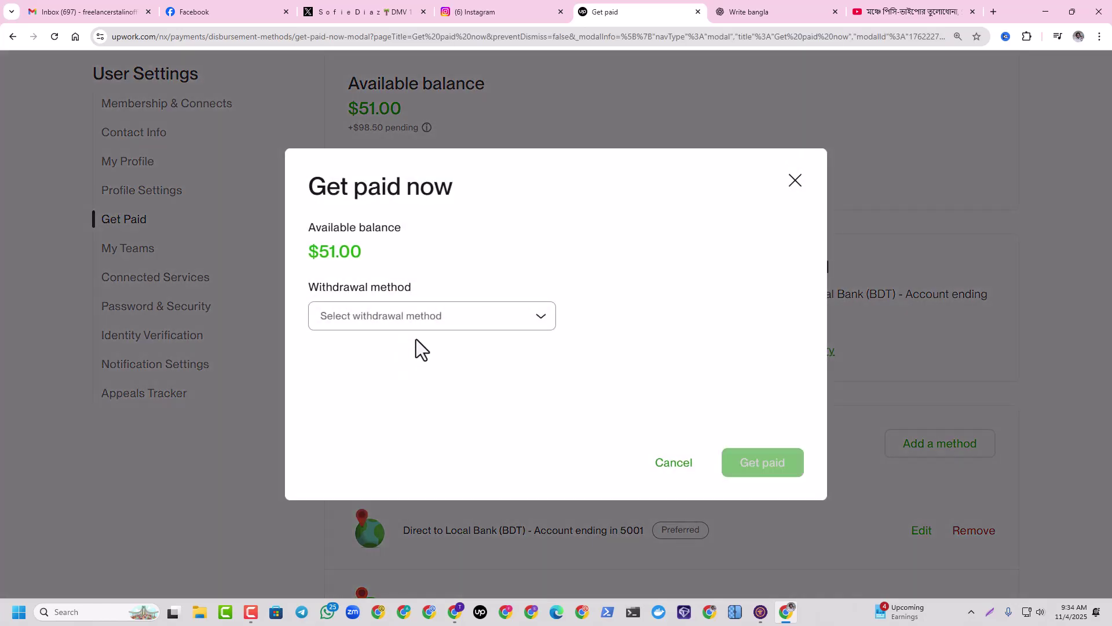
{"action": "left_click", "coordinate": [482, 324]}
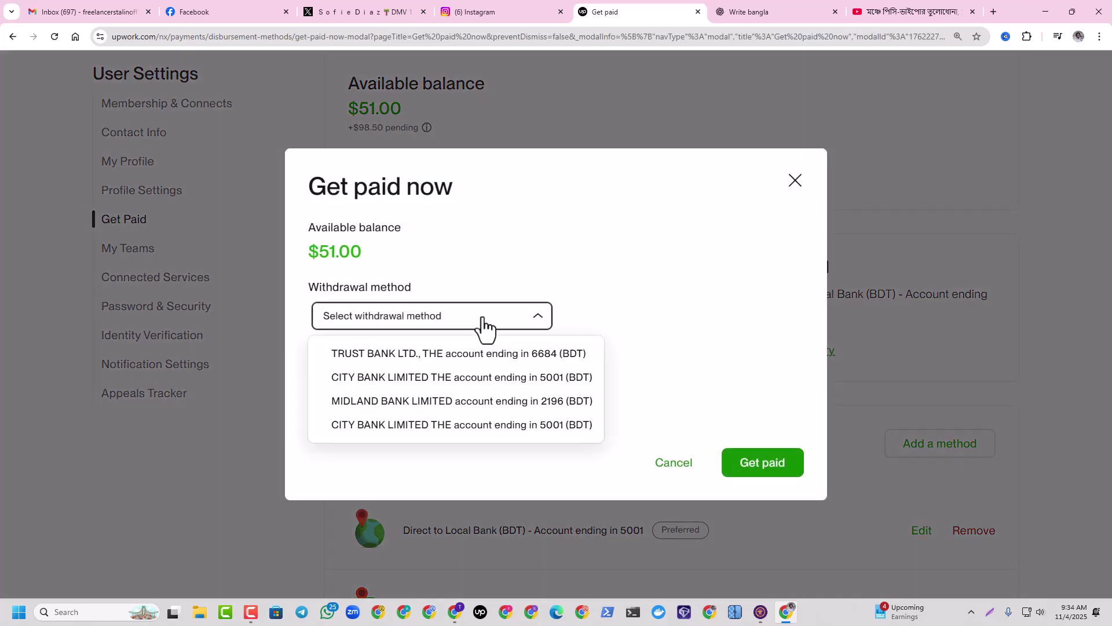
{"action": "left_click", "coordinate": [492, 355]}
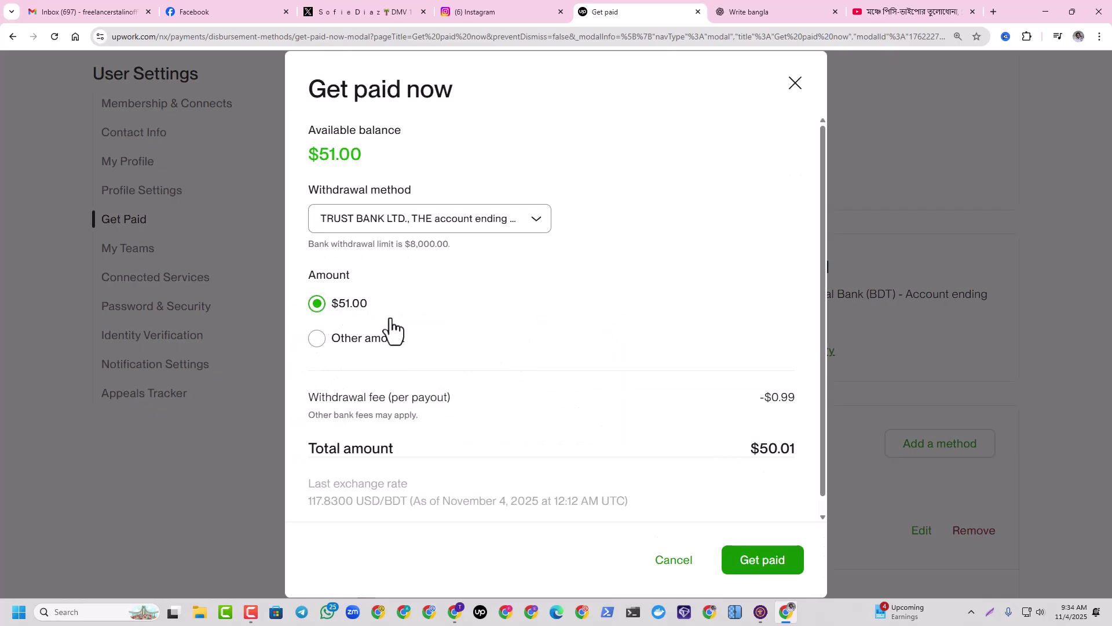
{"action": "left_click", "coordinate": [317, 343]}
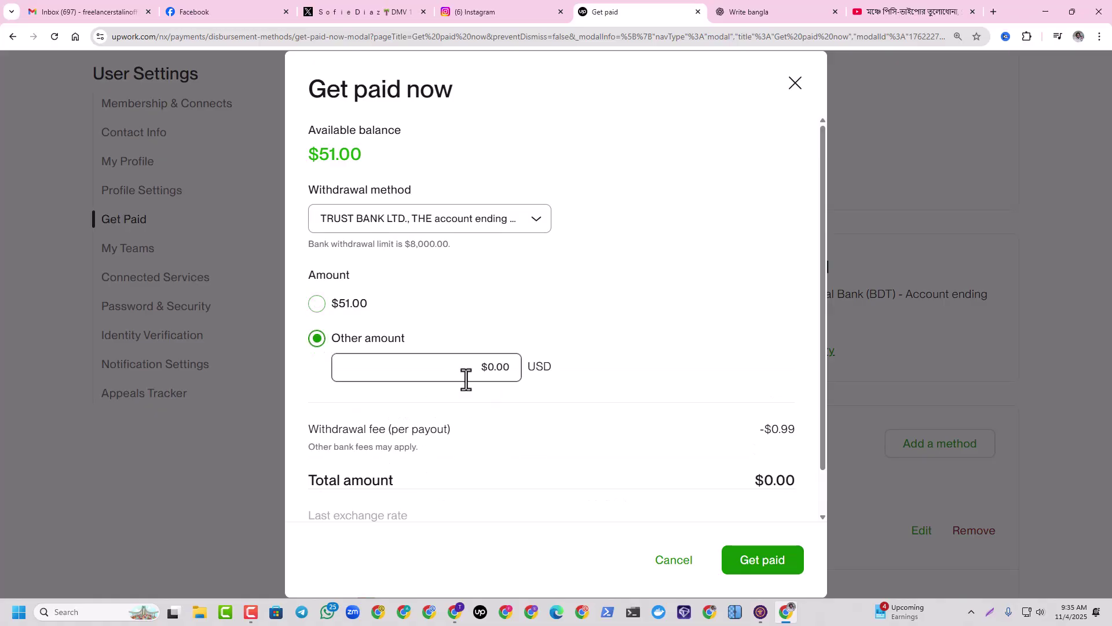
{"action": "left_click", "coordinate": [317, 307]}
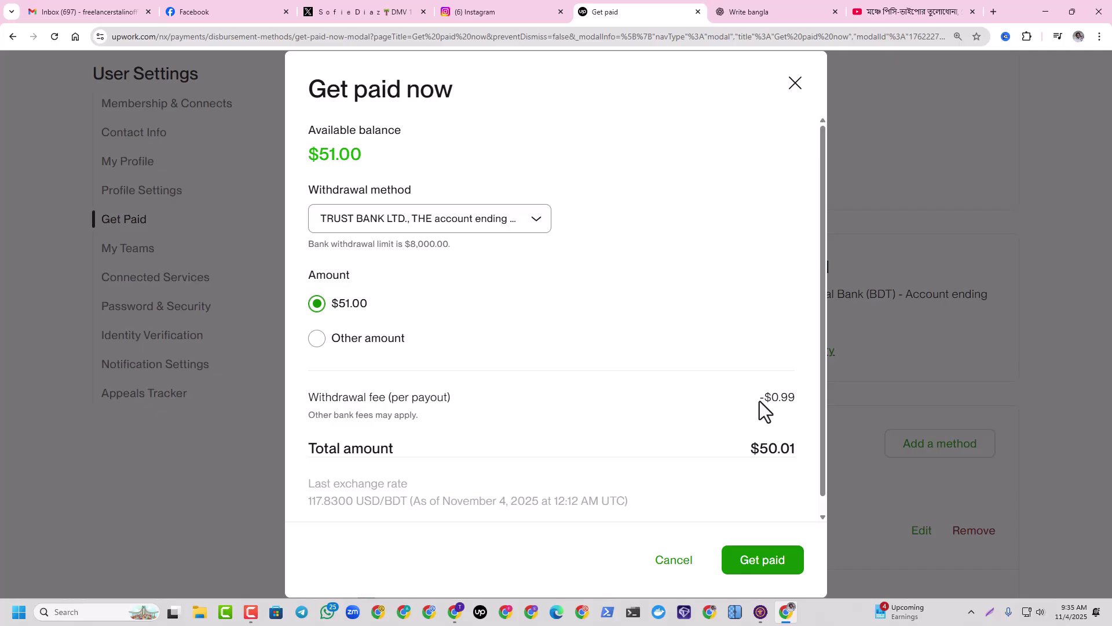
{"action": "left_click_drag", "start_coordinate": [758, 398], "coordinate": [810, 401]}
{"action": "scroll", "coordinate": [641, 387], "scroll_direction": "down", "scroll_amount": 1}
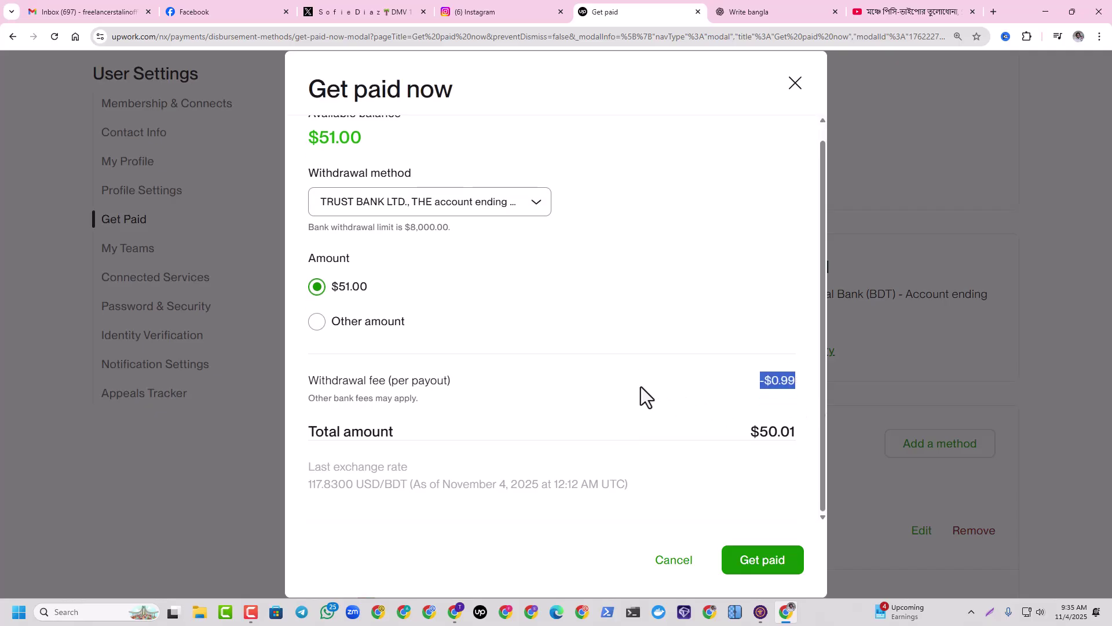
Submit the withdrawal and confirm it by re-entering the saved account password
{"action": "left_click", "coordinate": [765, 562]}
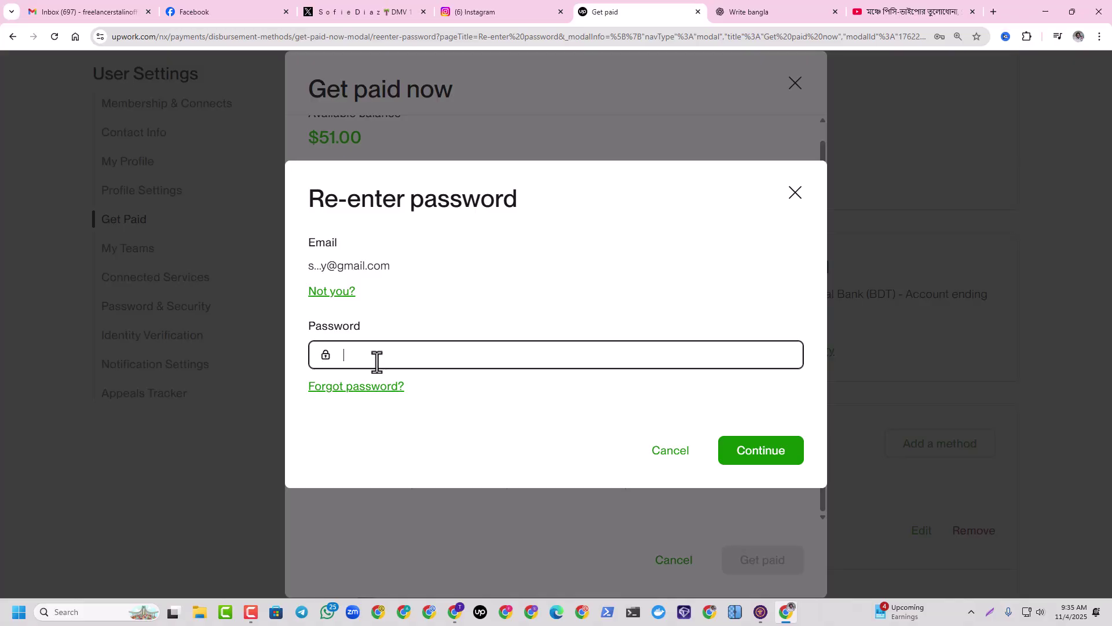
{"action": "type", "text": "•••"}
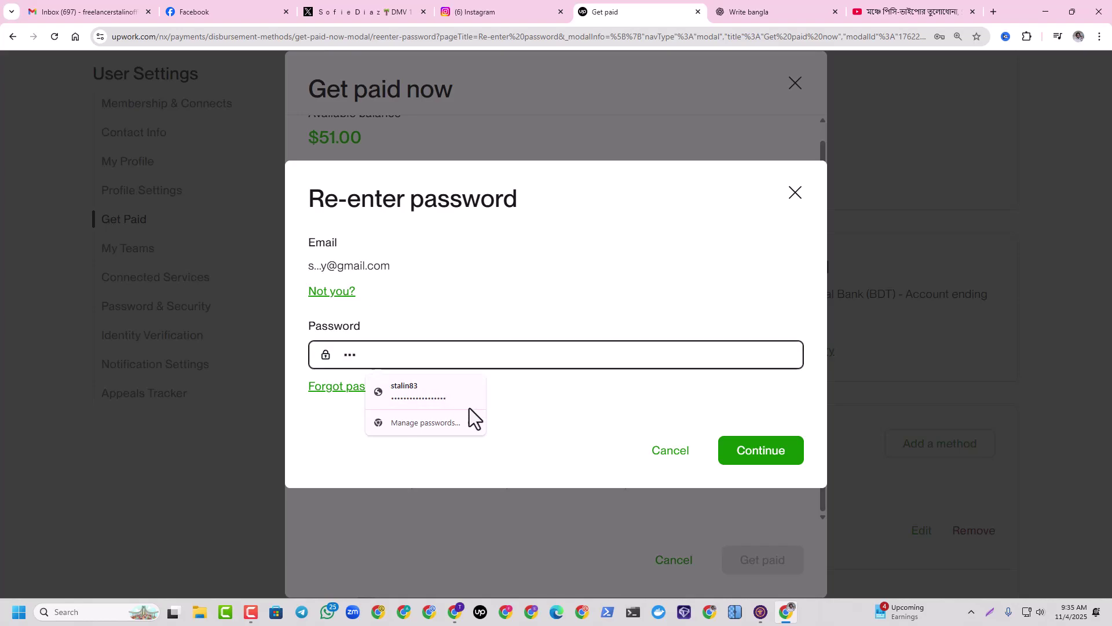
{"action": "left_click", "coordinate": [460, 395]}
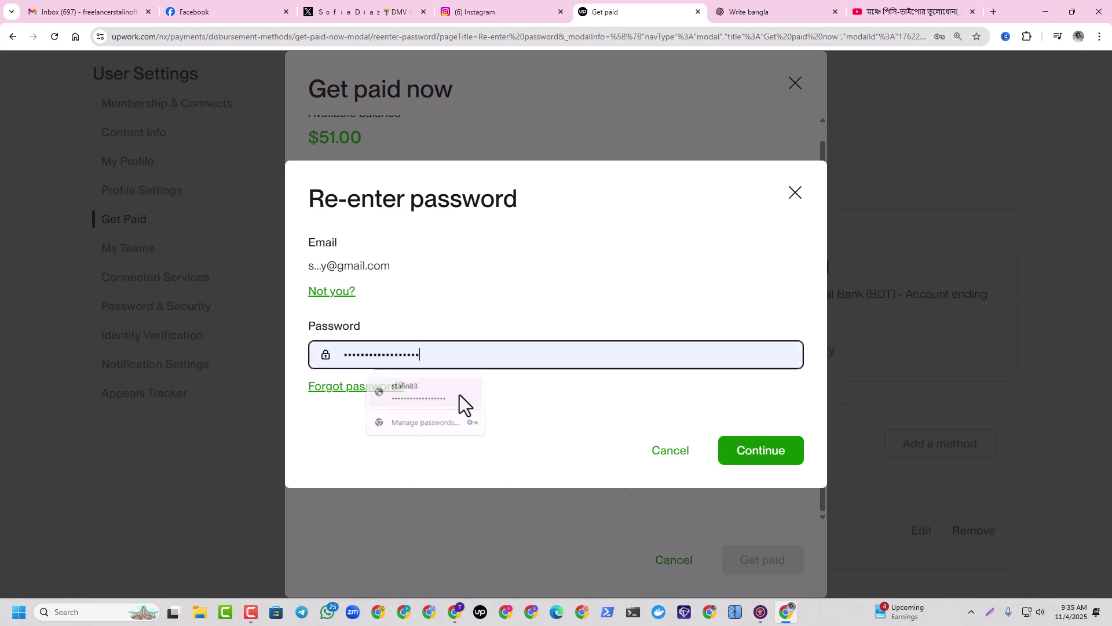
{"action": "left_click", "coordinate": [768, 456]}
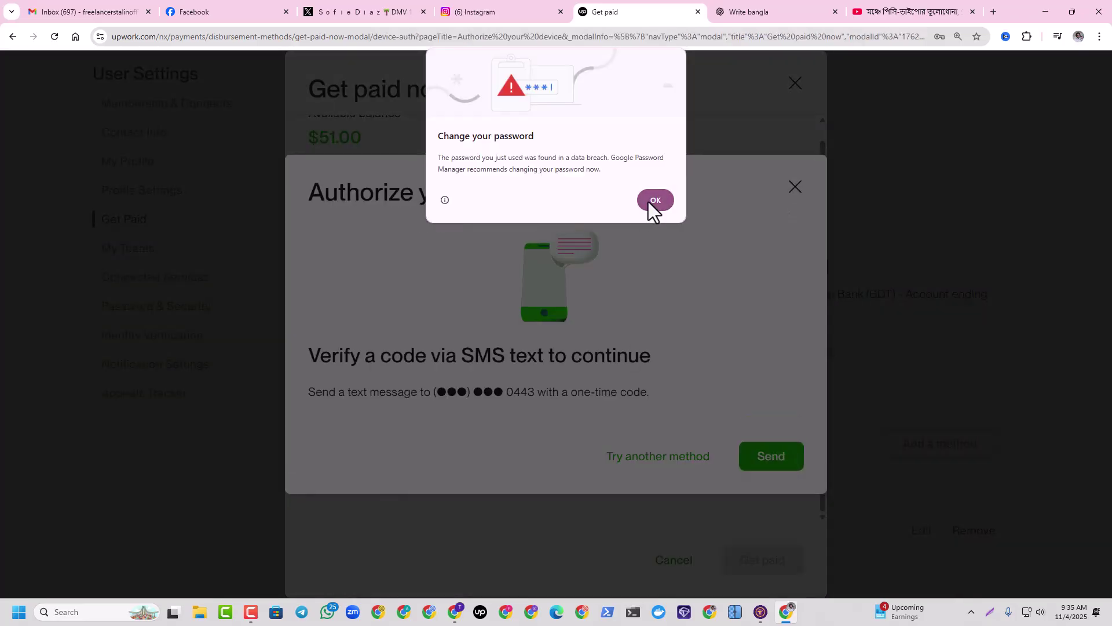
Dismiss the password breach warning, request an SMS code, and enter the received code to verify
{"action": "left_click", "coordinate": [653, 199]}
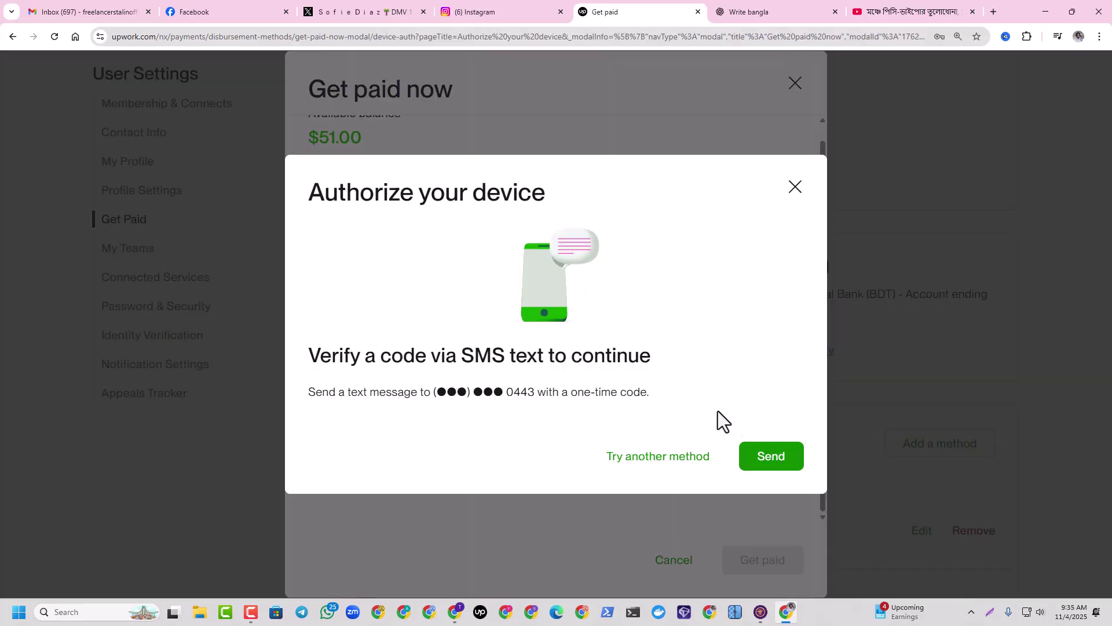
{"action": "left_click", "coordinate": [772, 461]}
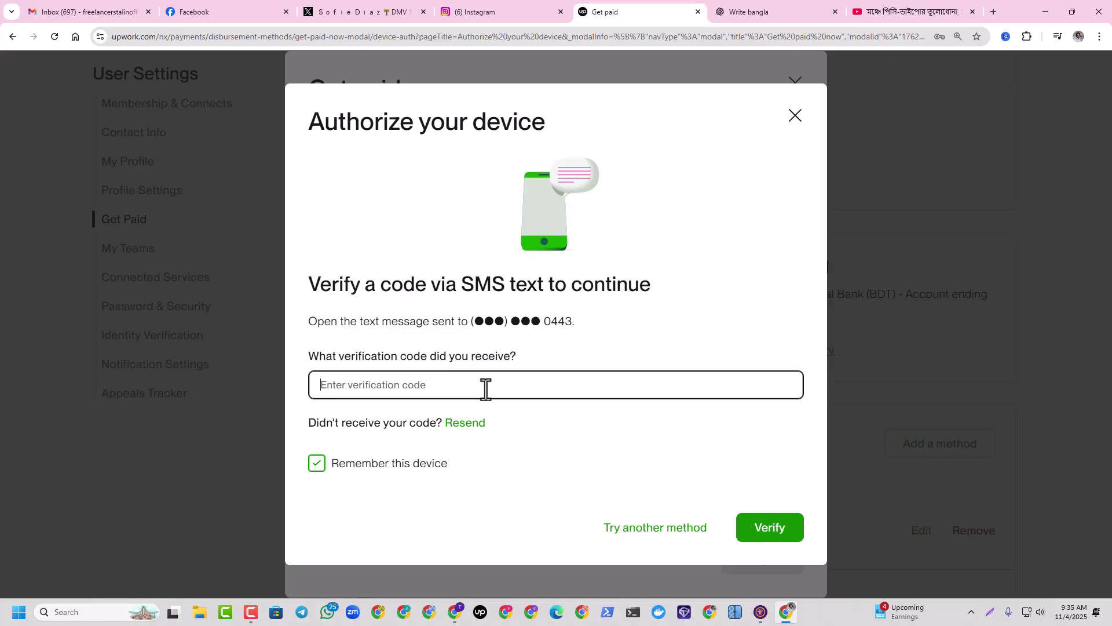
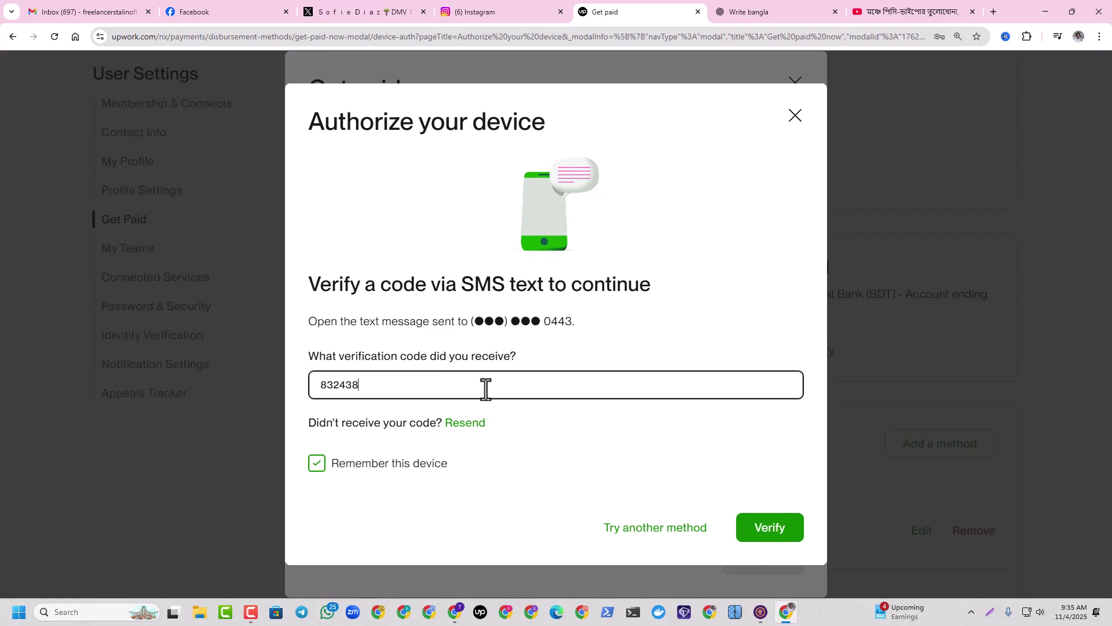
{"action": "left_click", "coordinate": [782, 530]}
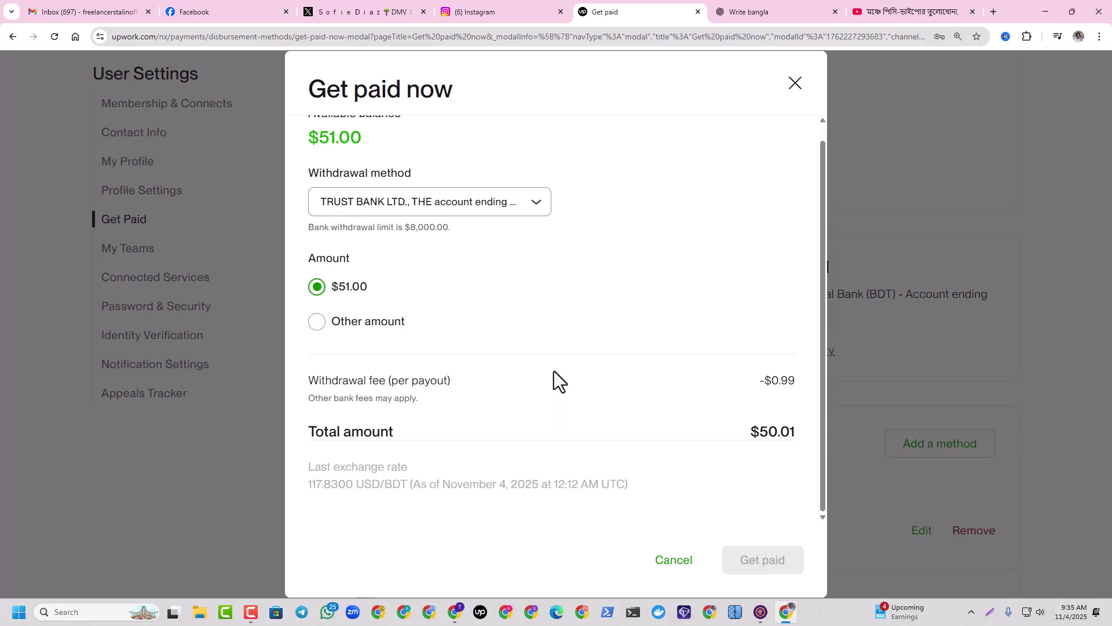